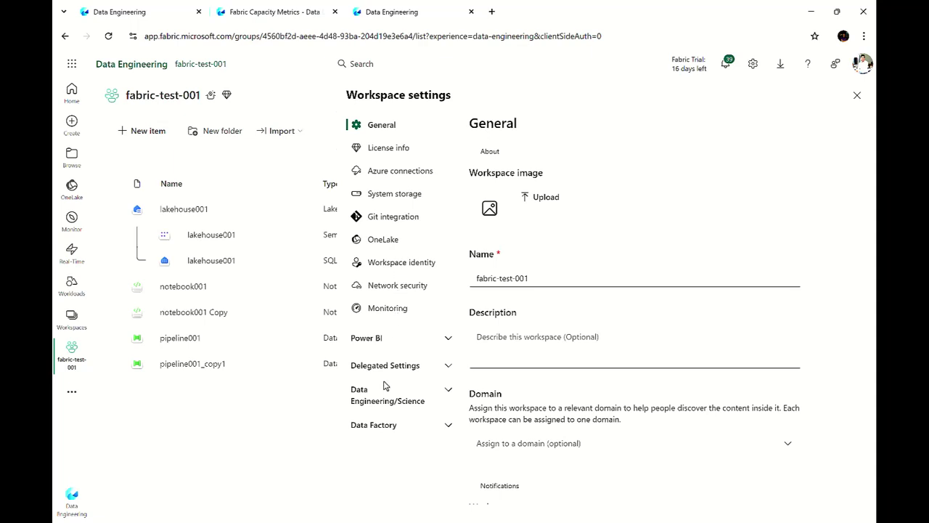
Step: Review fabric-test-001's High concurrency Spark settings: notebooks on, pipelines with multiple notebooks off
click(405, 400)
click(403, 421)
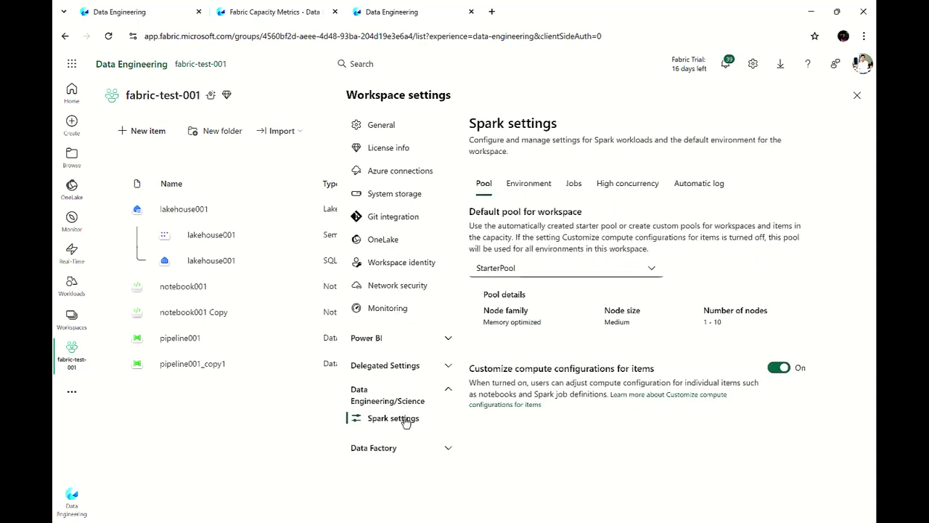
click(636, 188)
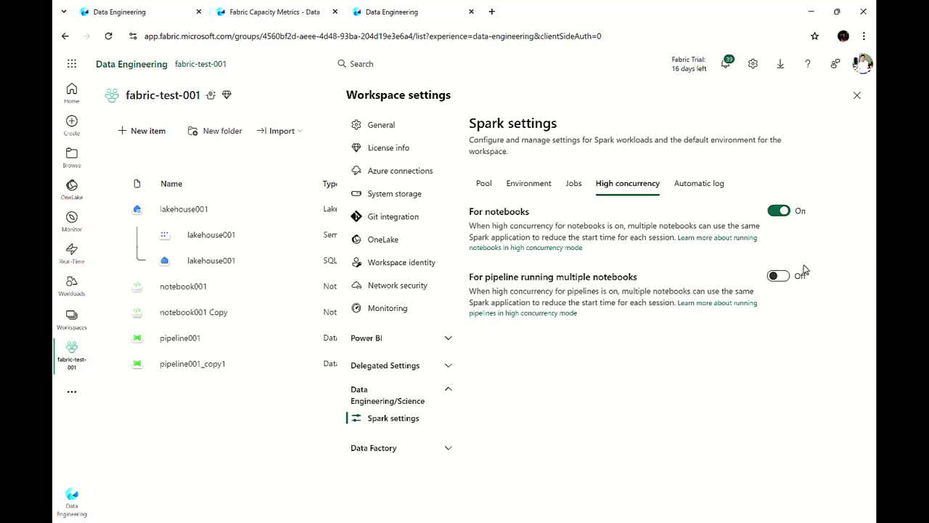
click(860, 98)
Step: Open notebook001 in a new tab and inspect the first cell's delta table save line
right_click(197, 290)
click(215, 300)
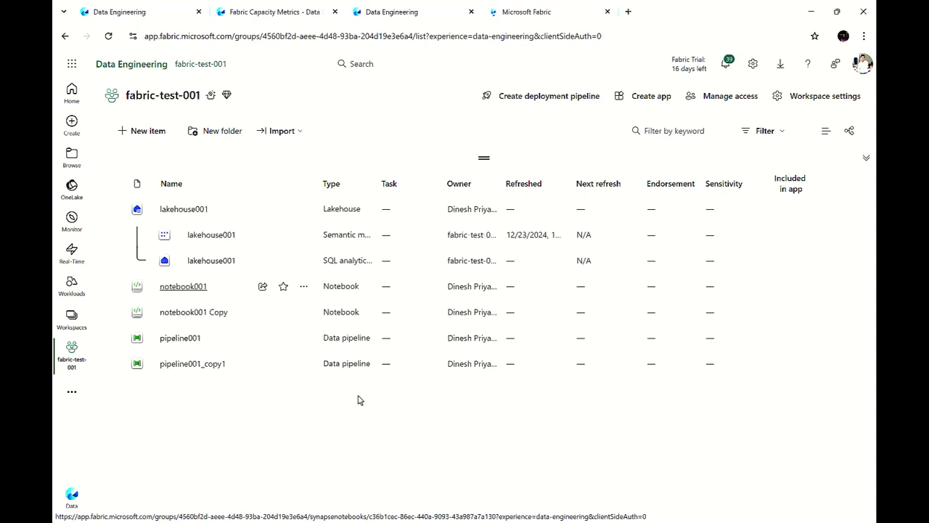
key(ctrl+Tab)
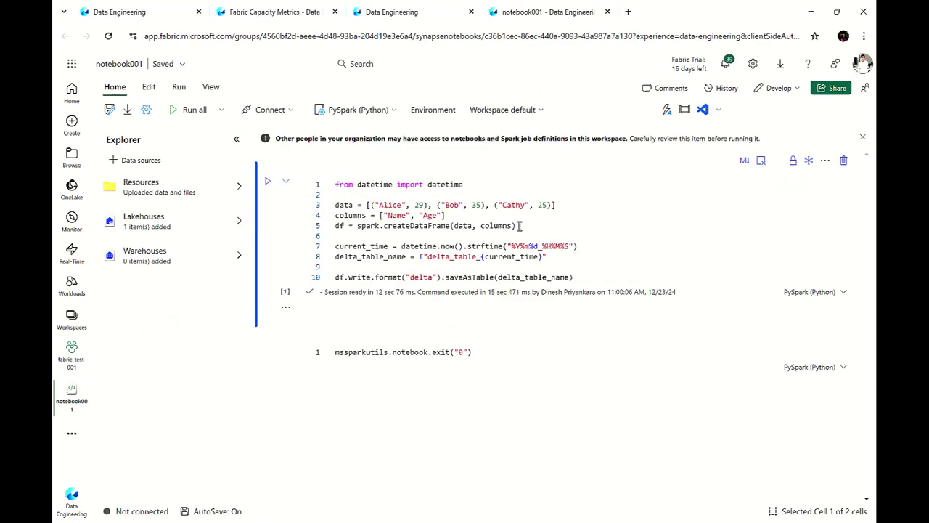
click(335, 205)
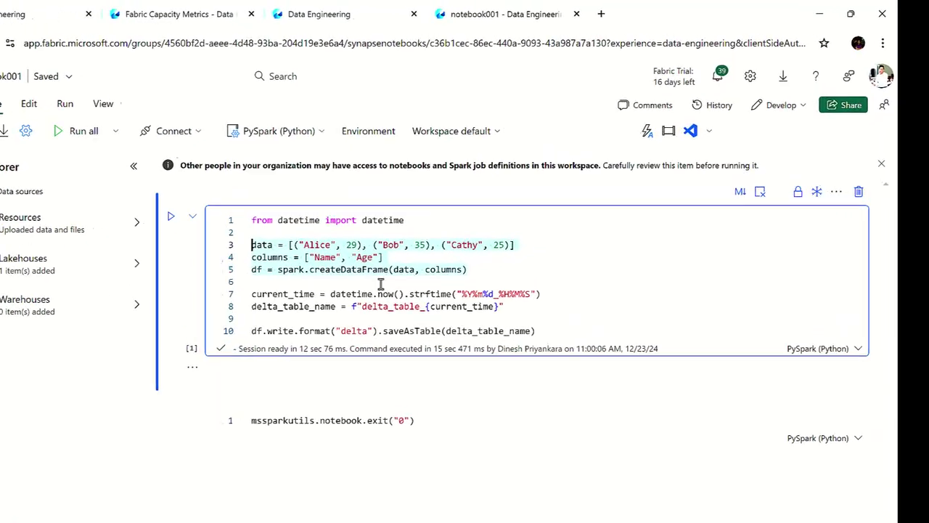
click(370, 325)
click(274, 326)
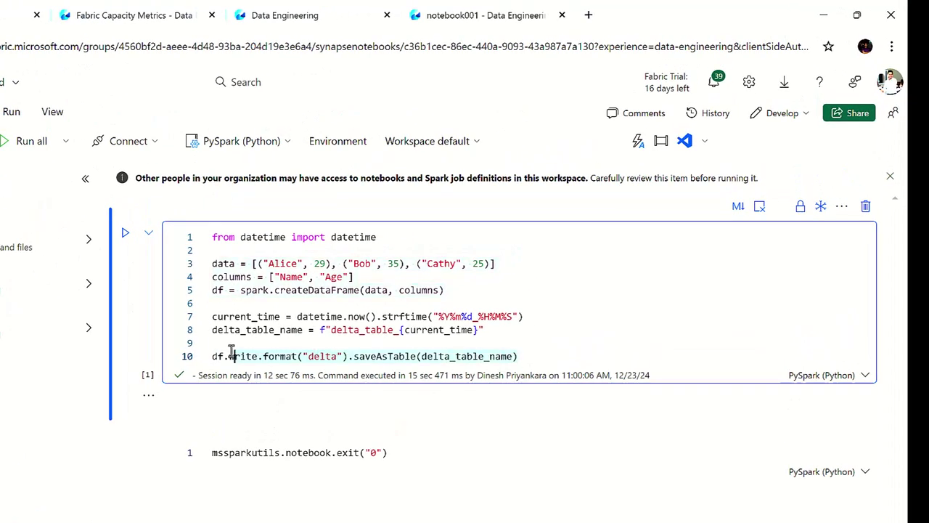
key(Home)
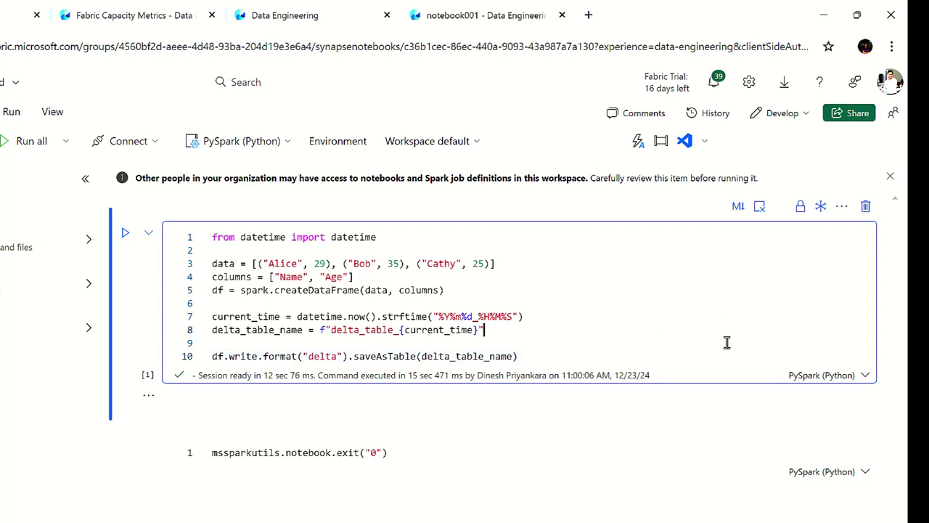
Step: Review the second cell's notebook exit line, then go back to the fabric-test-001 list
click(435, 450)
click(211, 452)
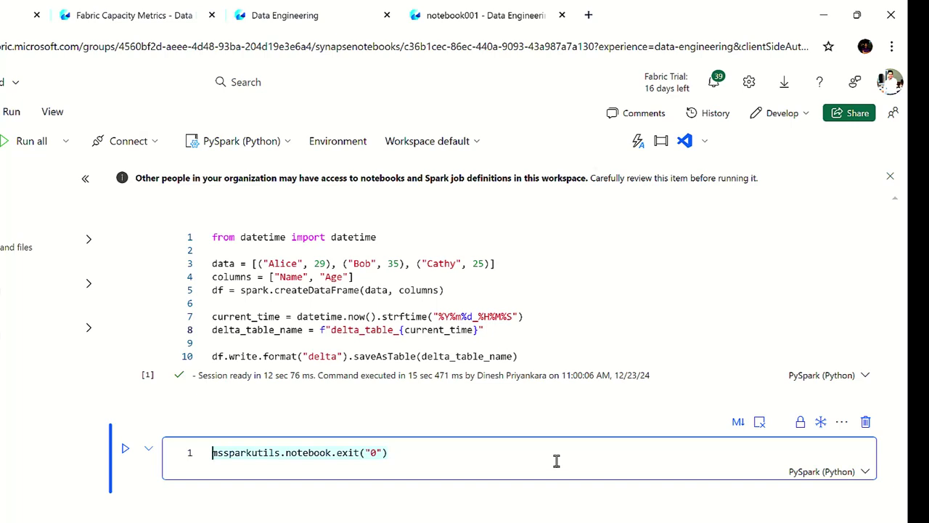
click(459, 456)
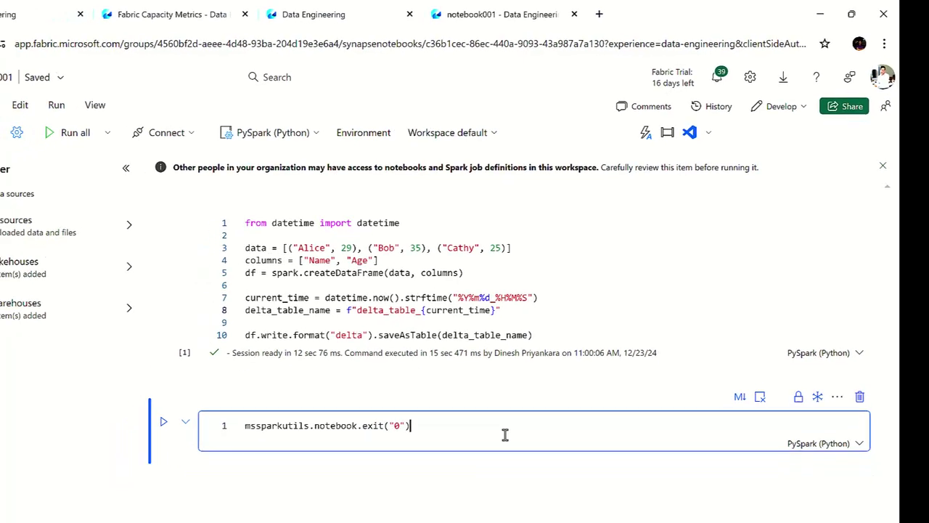
click(344, 14)
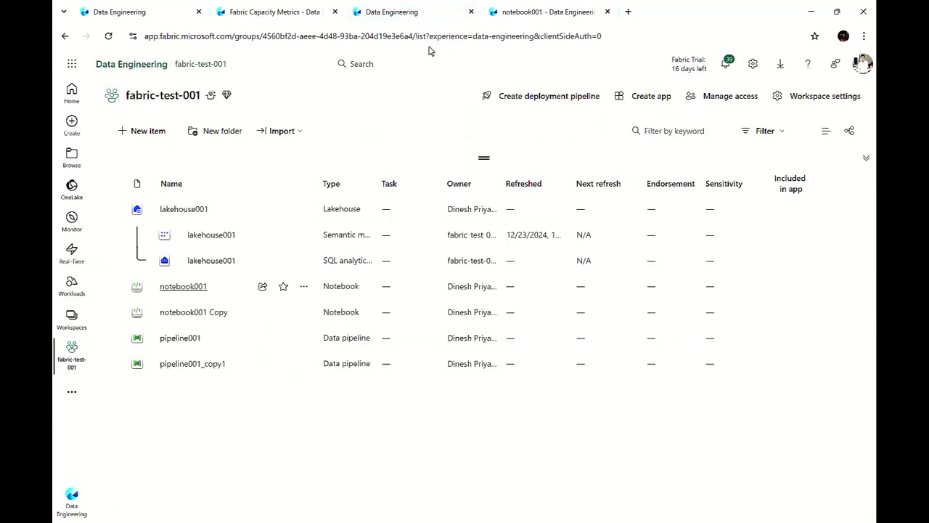
Step: Open pipeline001 in a new tab and inspect the Notebook001-start activity and pipeline variables
right_click(178, 341)
click(197, 352)
key(ctrl+Tab)
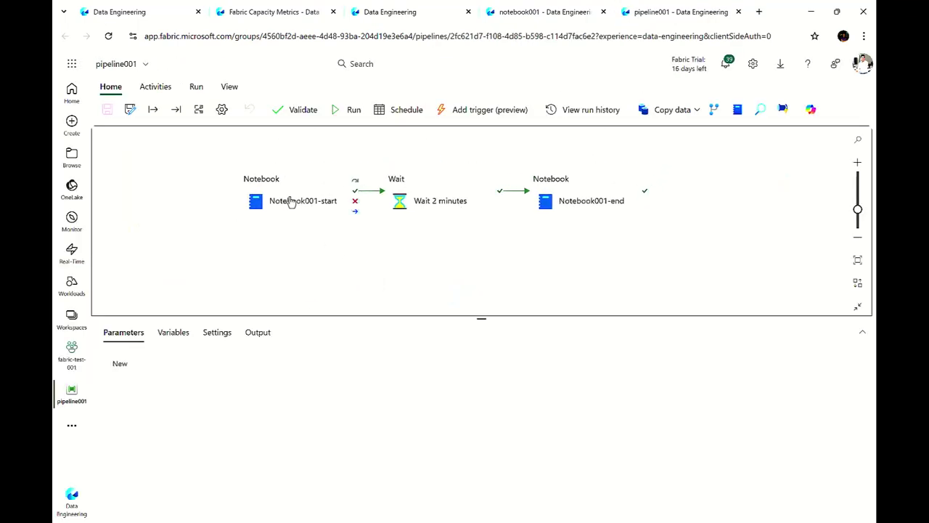
click(306, 183)
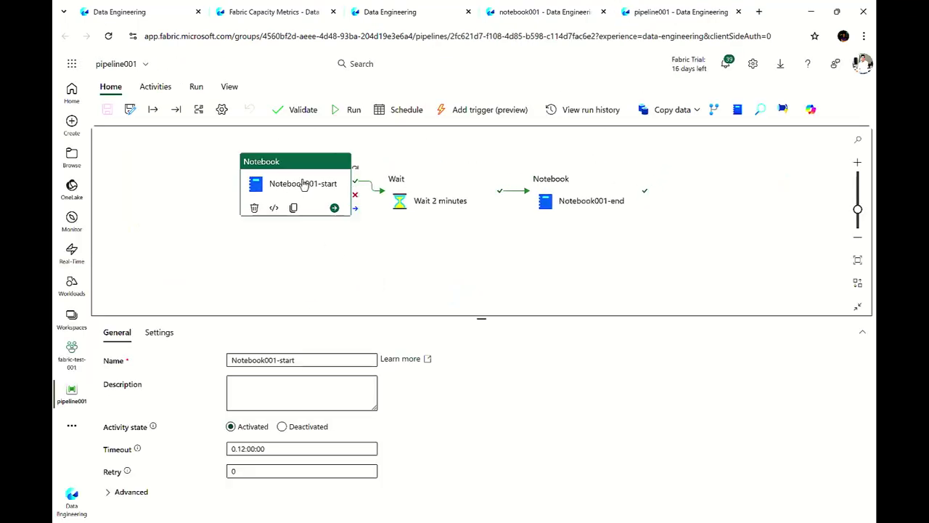
click(160, 333)
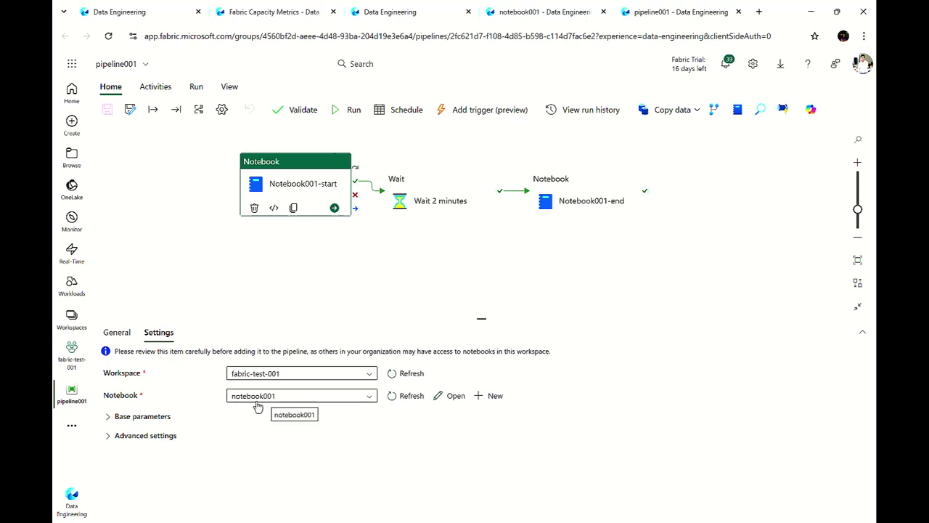
click(434, 176)
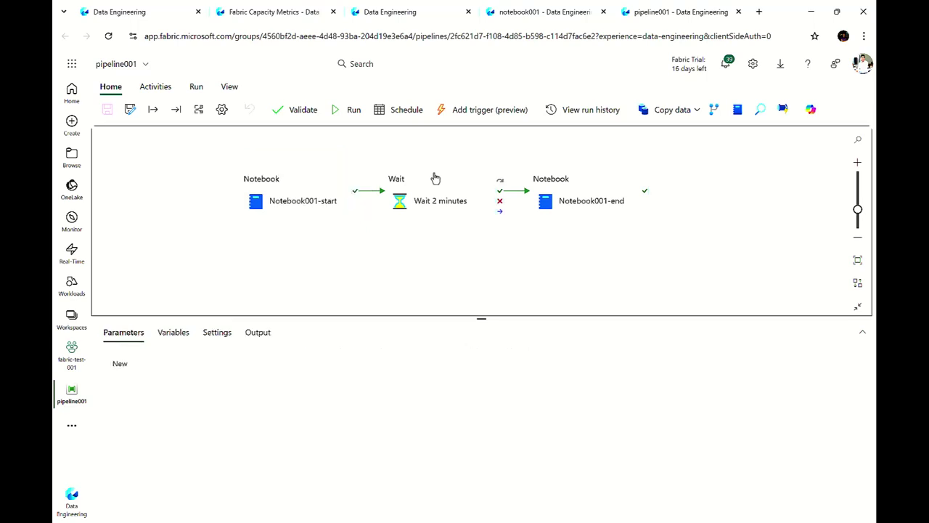
click(180, 338)
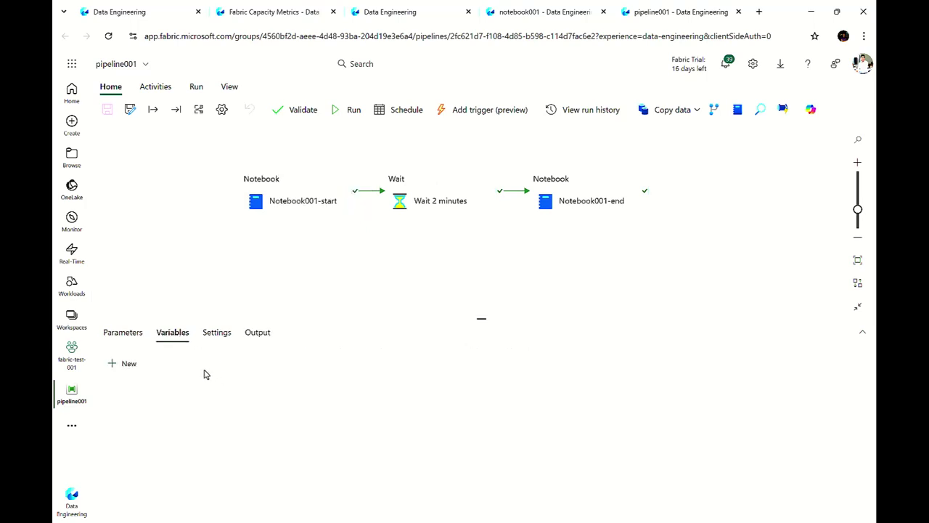
Step: Check the Wait 2 minutes duration and Notebook001-end's notebook, then return to the workspace list
click(219, 336)
click(434, 179)
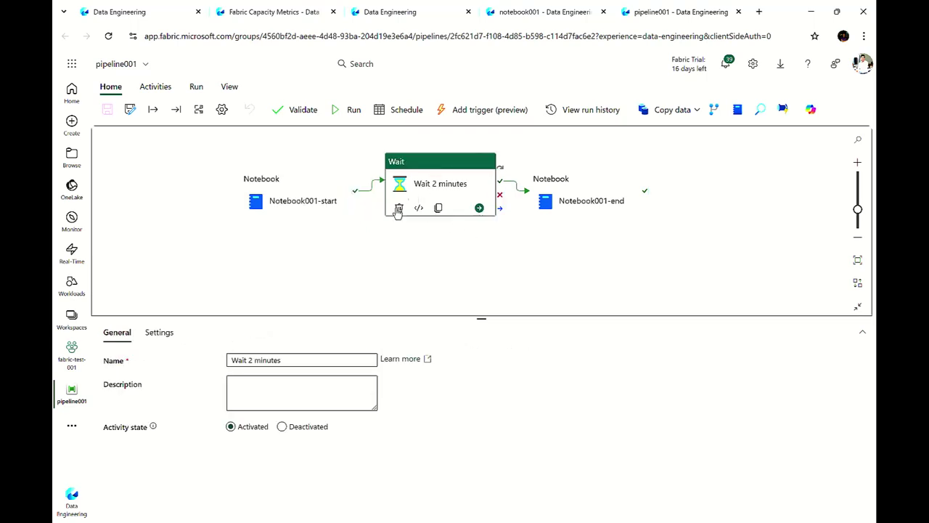
click(170, 335)
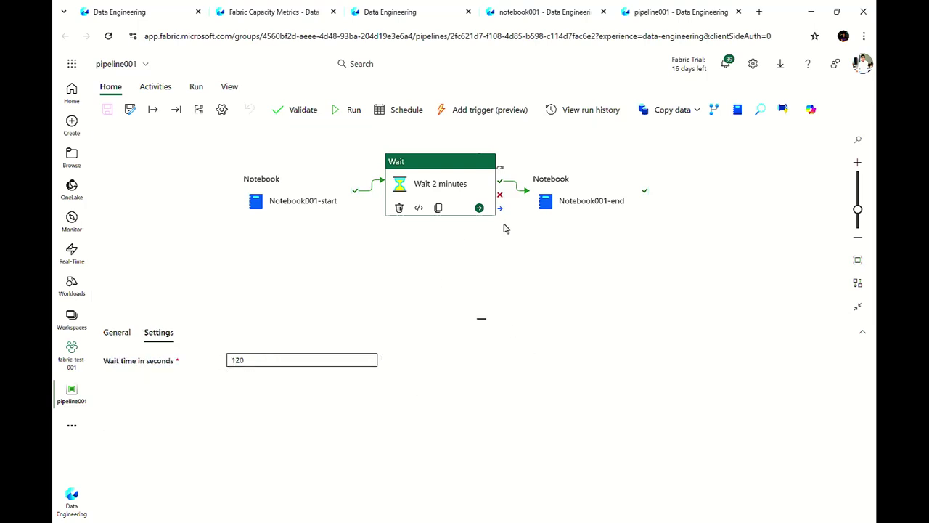
click(594, 185)
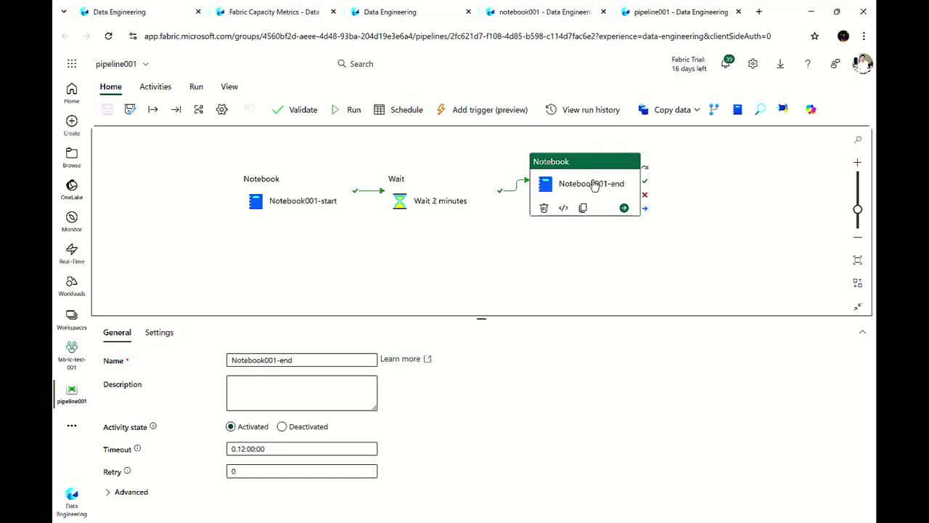
click(166, 338)
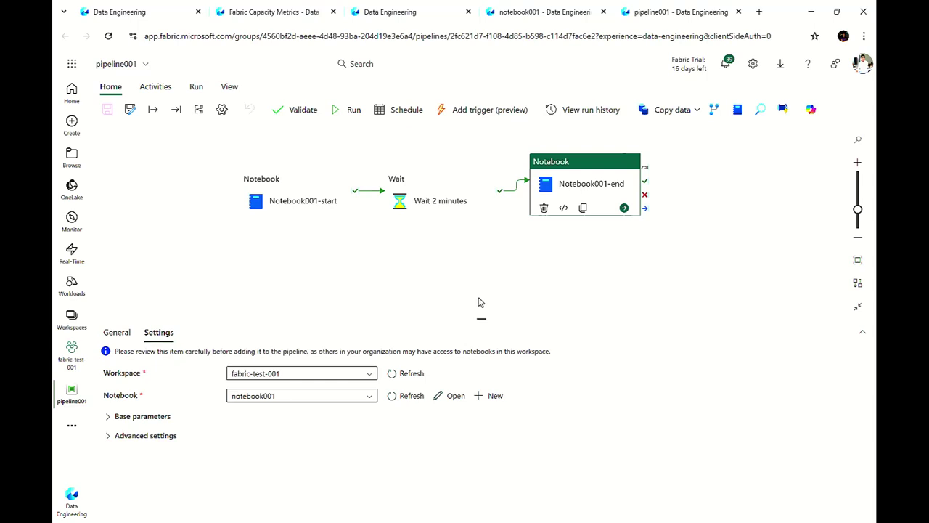
click(382, 13)
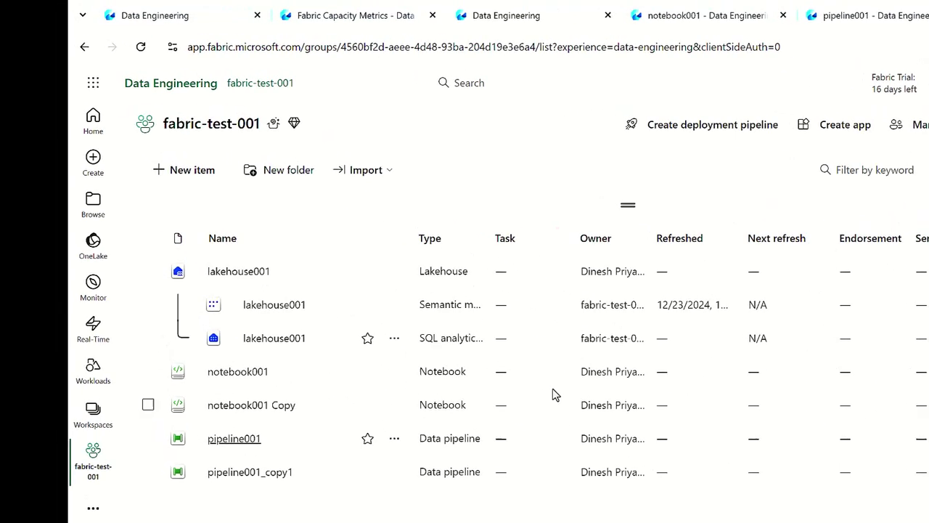
Step: In fabric-test-002, verify high concurrency is on for both notebooks and pipelines
click(93, 414)
click(200, 310)
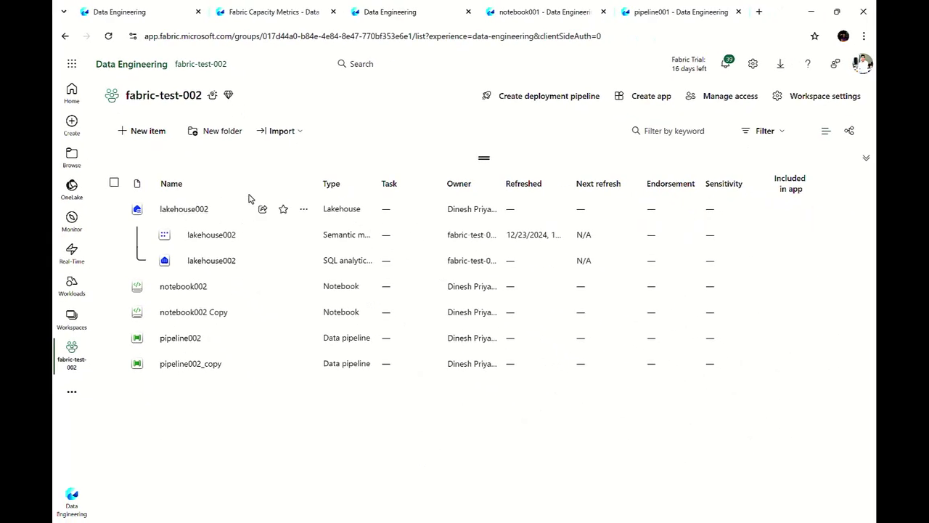
click(814, 95)
click(381, 400)
click(382, 418)
click(651, 188)
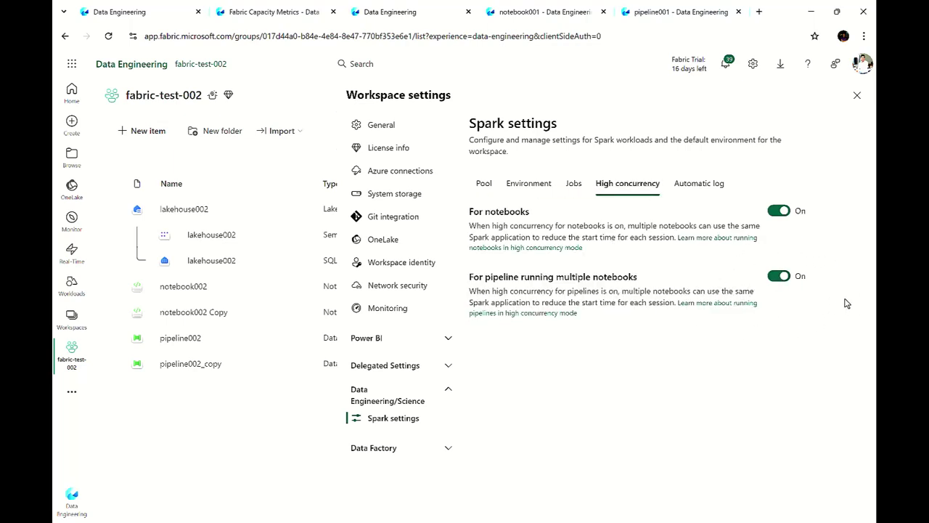
click(858, 95)
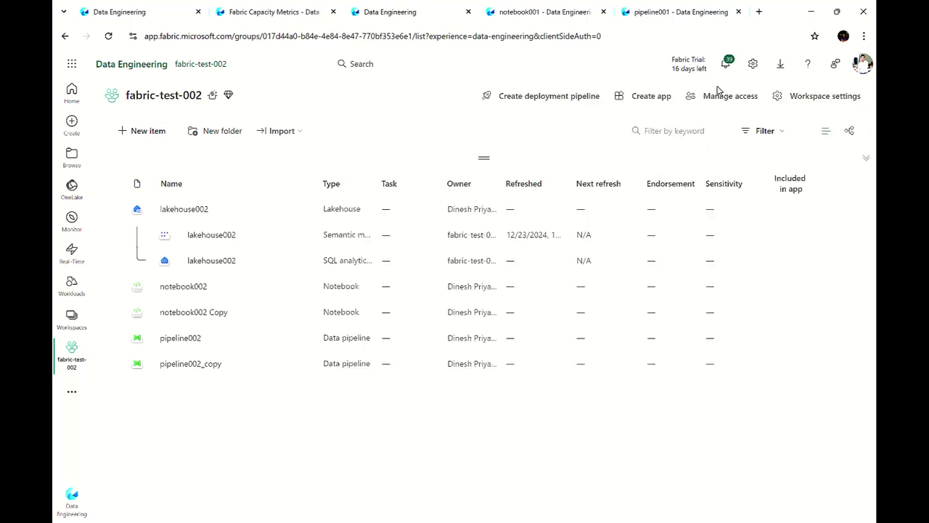
click(272, 12)
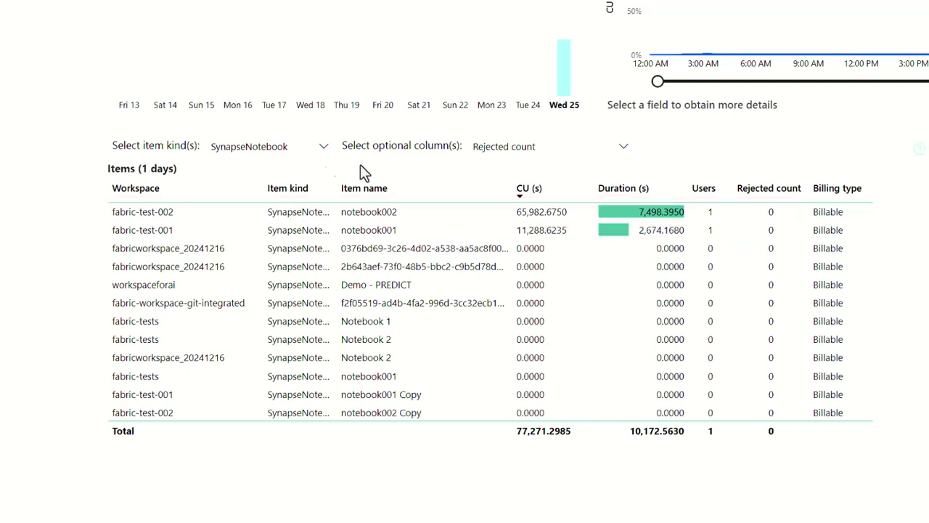
Step: Select the Mon 23 bar to compare notebook002 (65,982.6750 CU s) against notebook001 (11,288.6235 CU s)
click(493, 103)
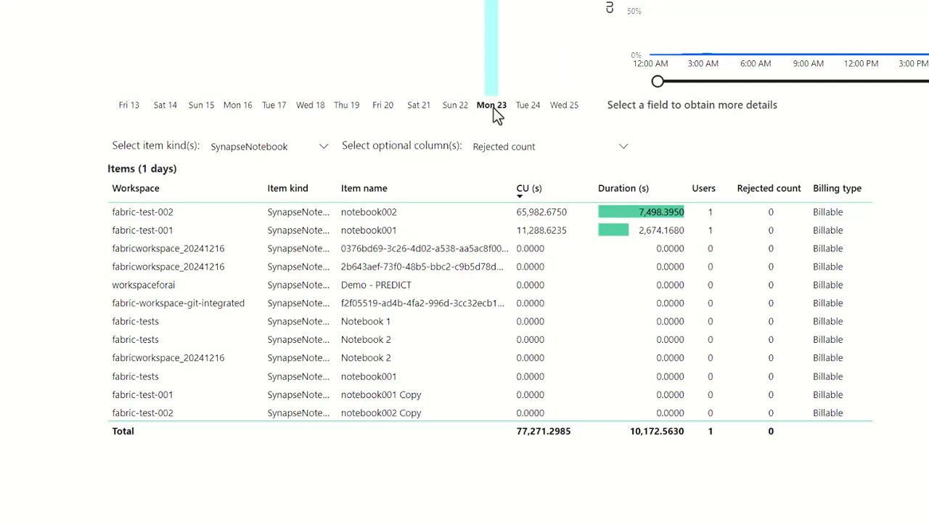